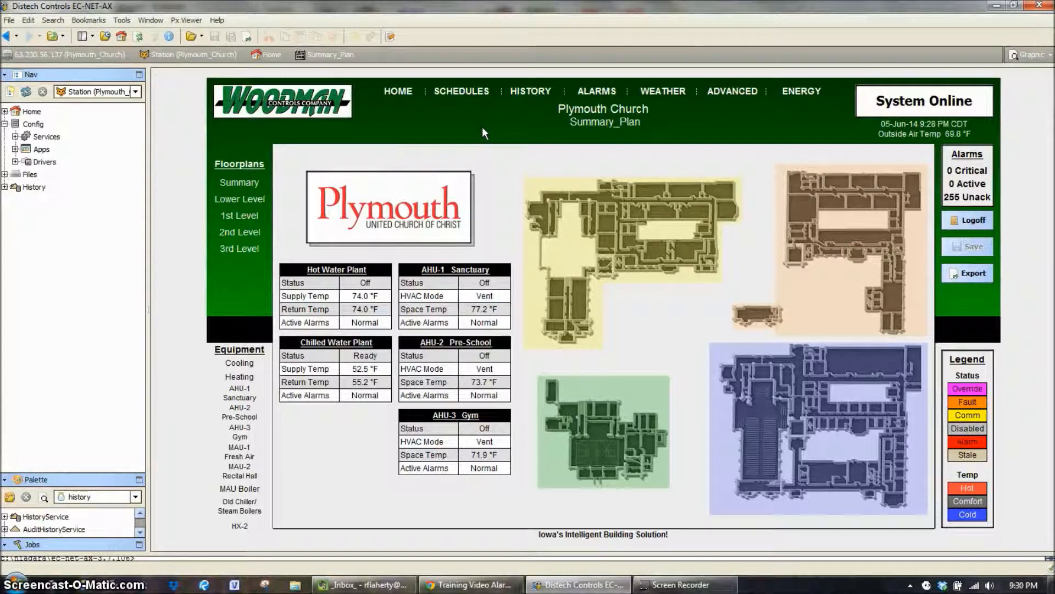
Step: Open the 1st-level floorplan from the summary plan and review its alarm counts
click(632, 207)
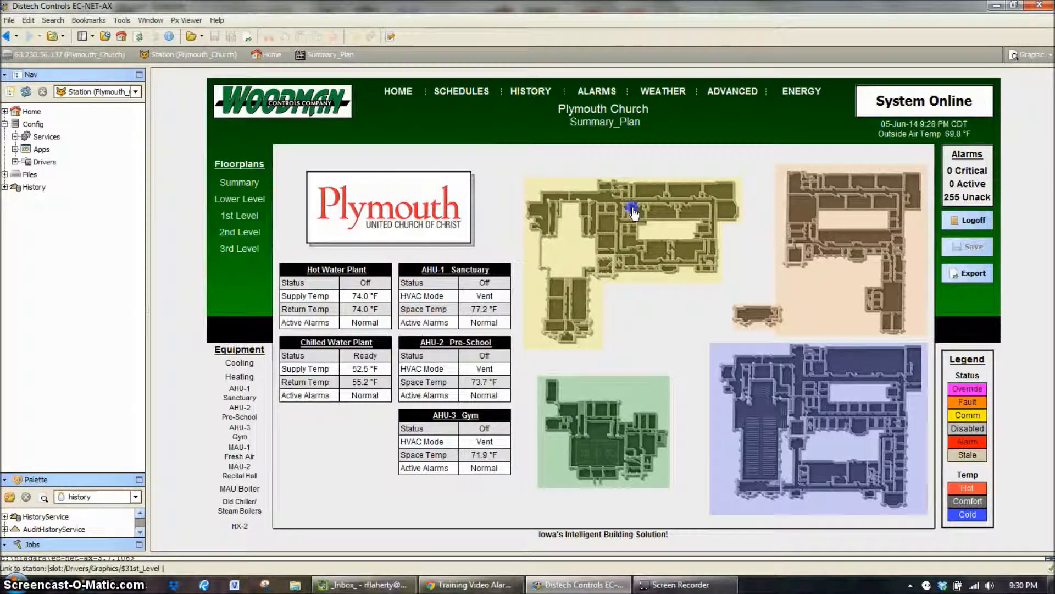
click(596, 93)
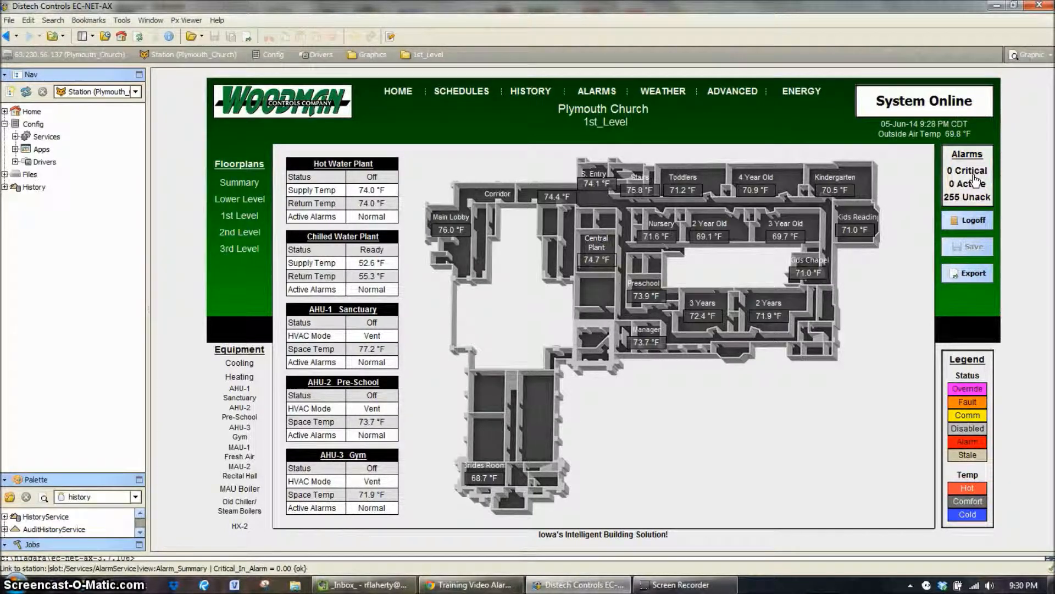
click(965, 247)
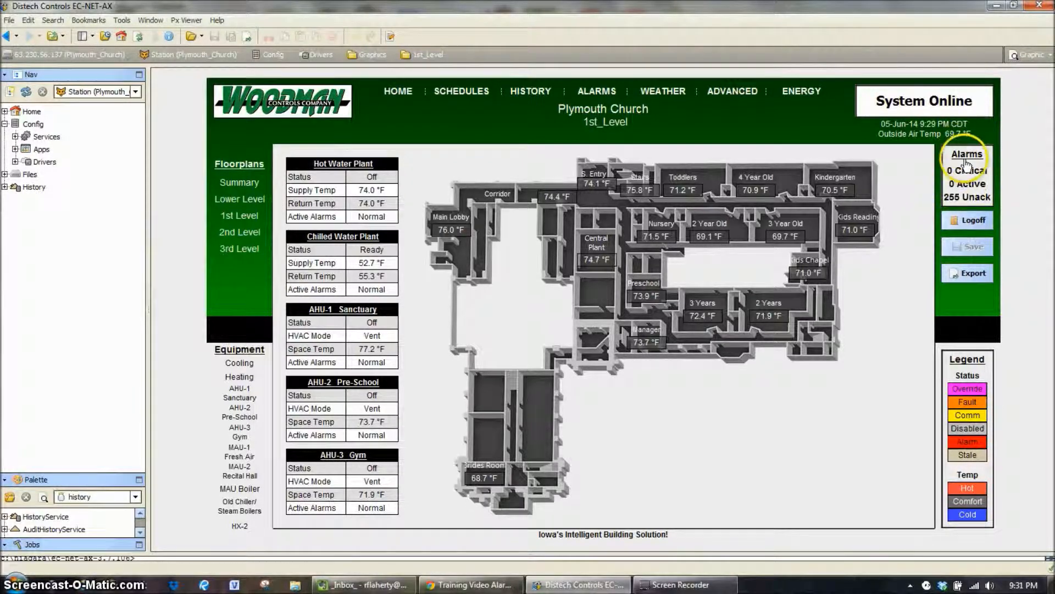
click(969, 207)
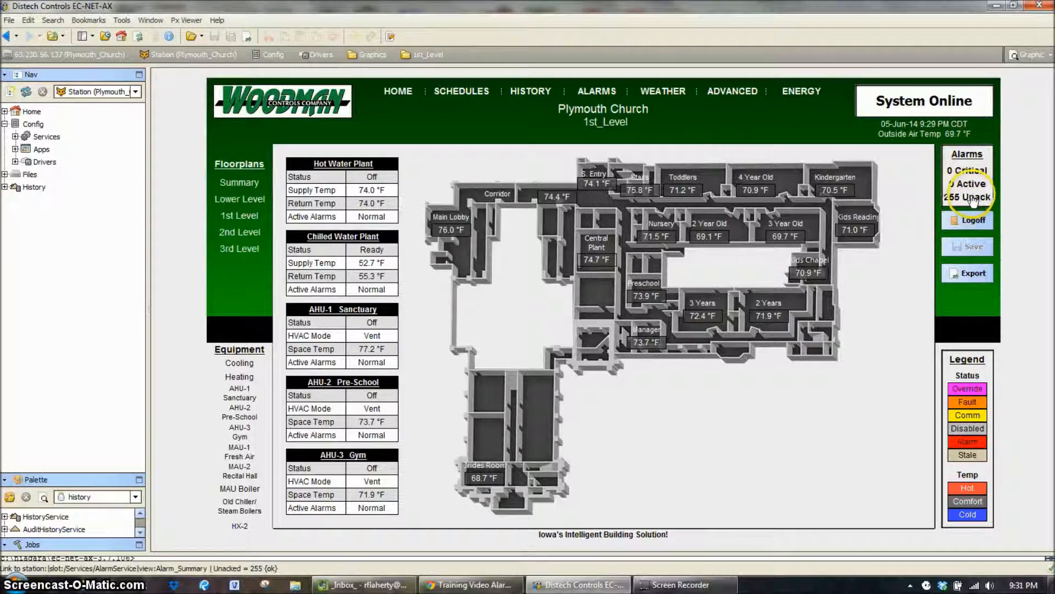
Step: Open the alarm summary and look through the full list of open alarm sources and its columns
click(579, 95)
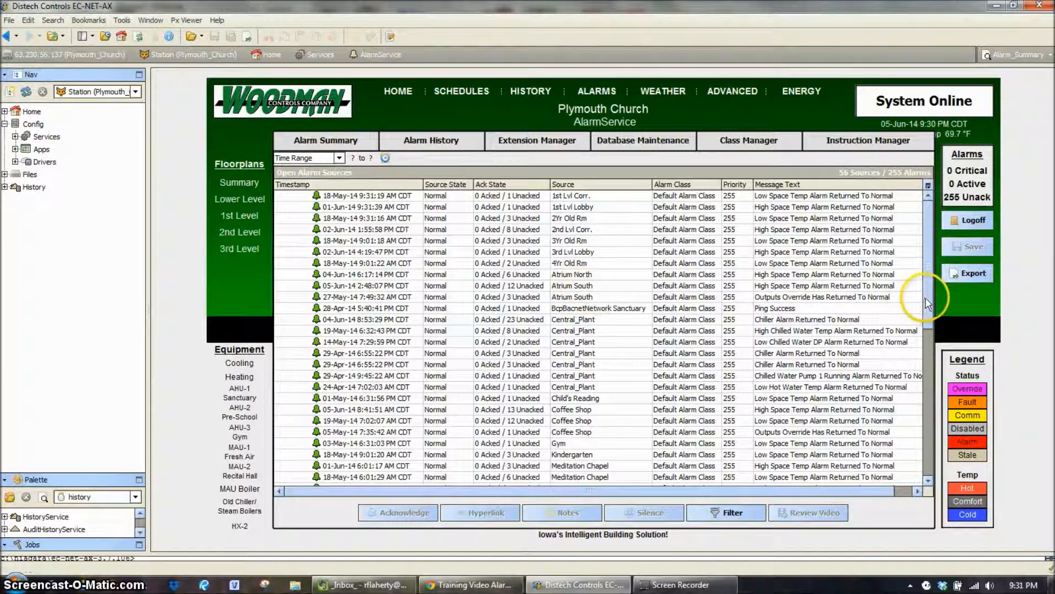
drag(926, 299, 926, 463)
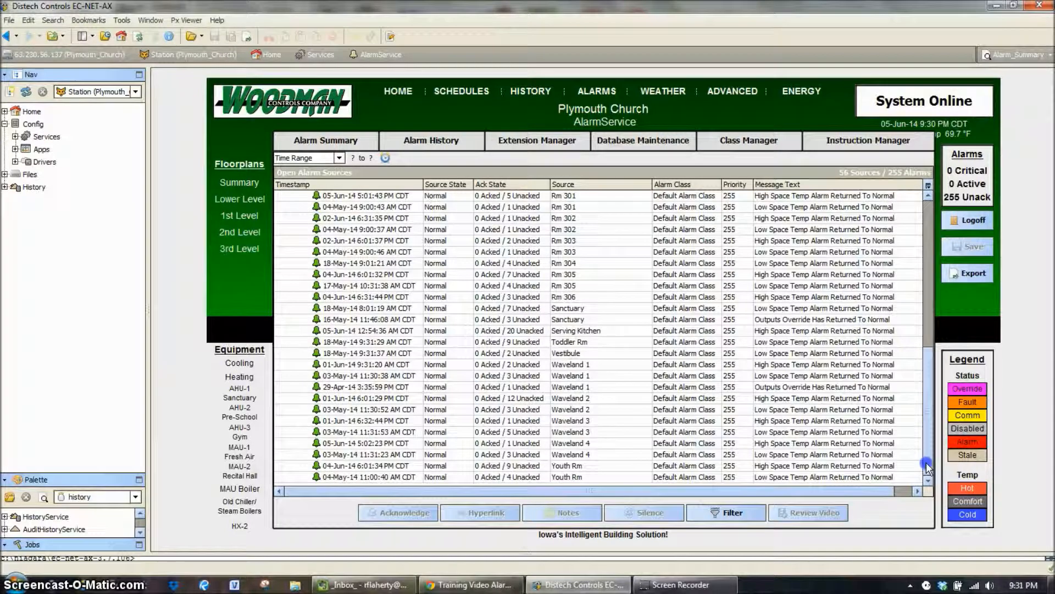
drag(925, 463, 936, 287)
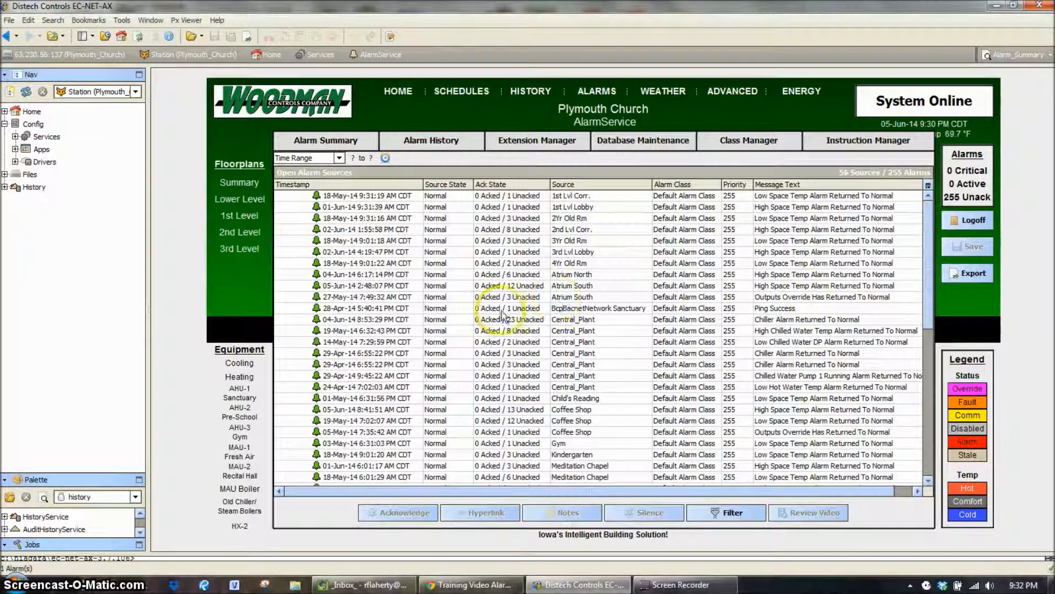
click(283, 209)
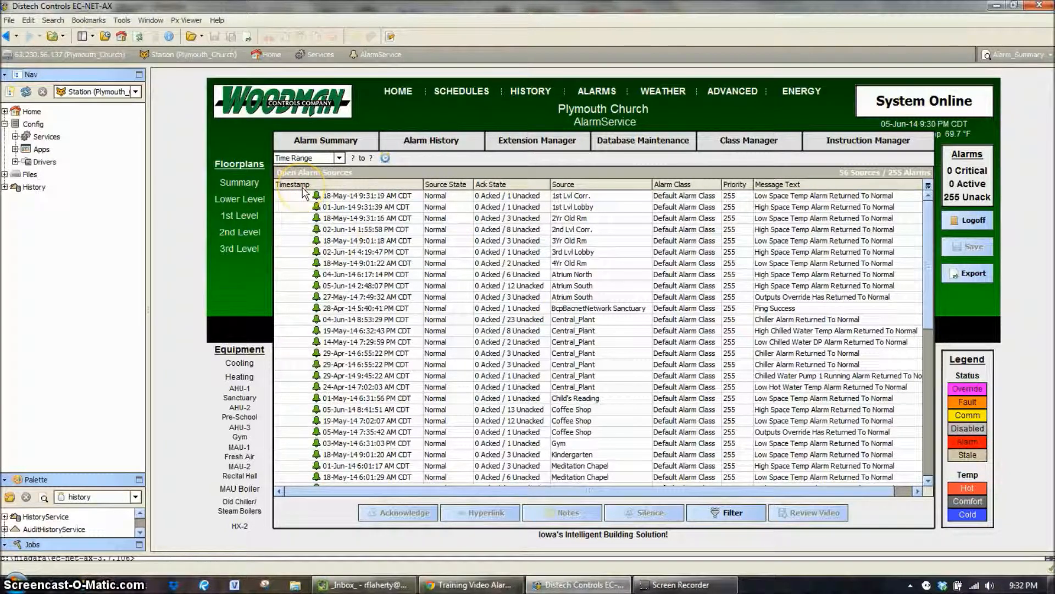
click(318, 199)
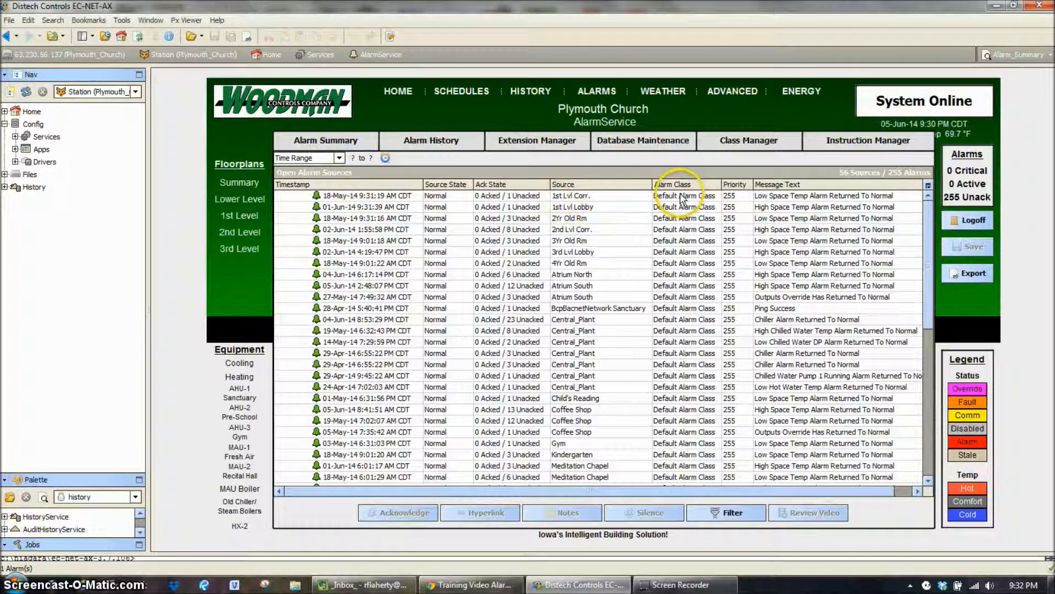
Step: Narrow the Source column and widen the Alarm Class column slightly in the open alarm sources table
drag(651, 186, 617, 192)
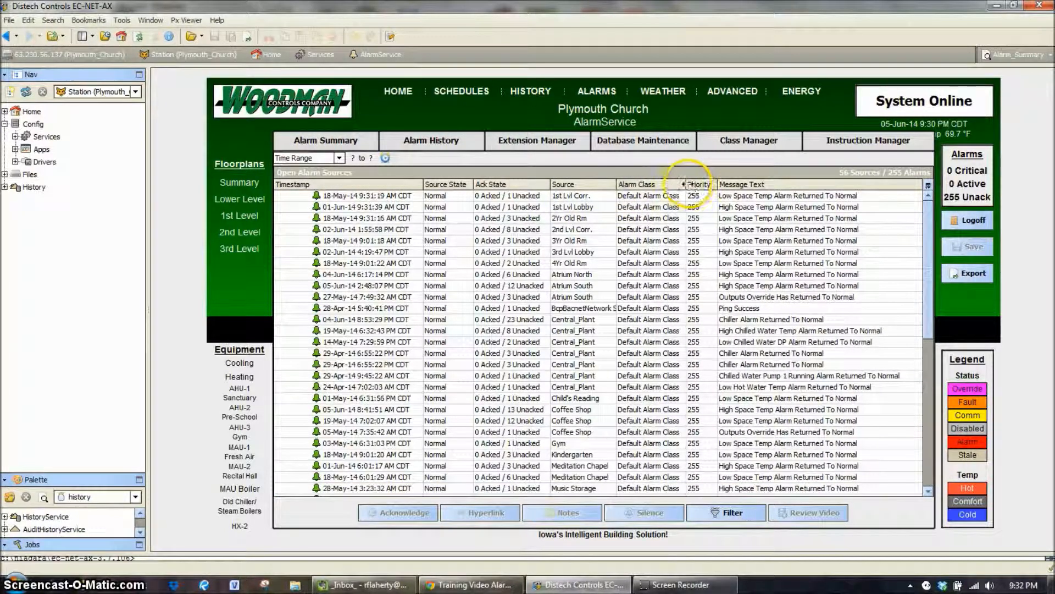
drag(686, 186, 715, 201)
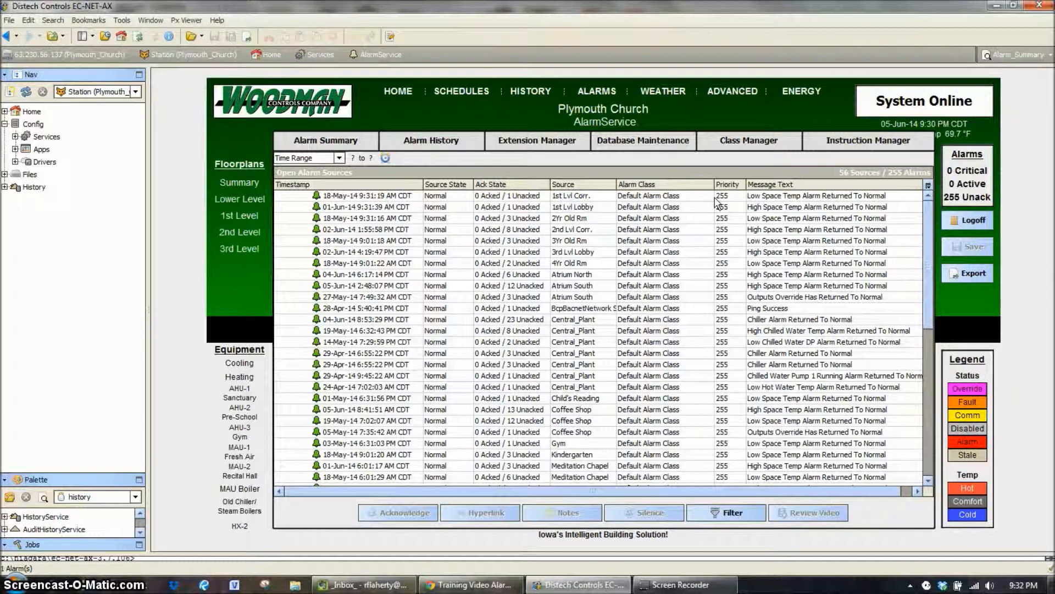
drag(713, 184, 700, 196)
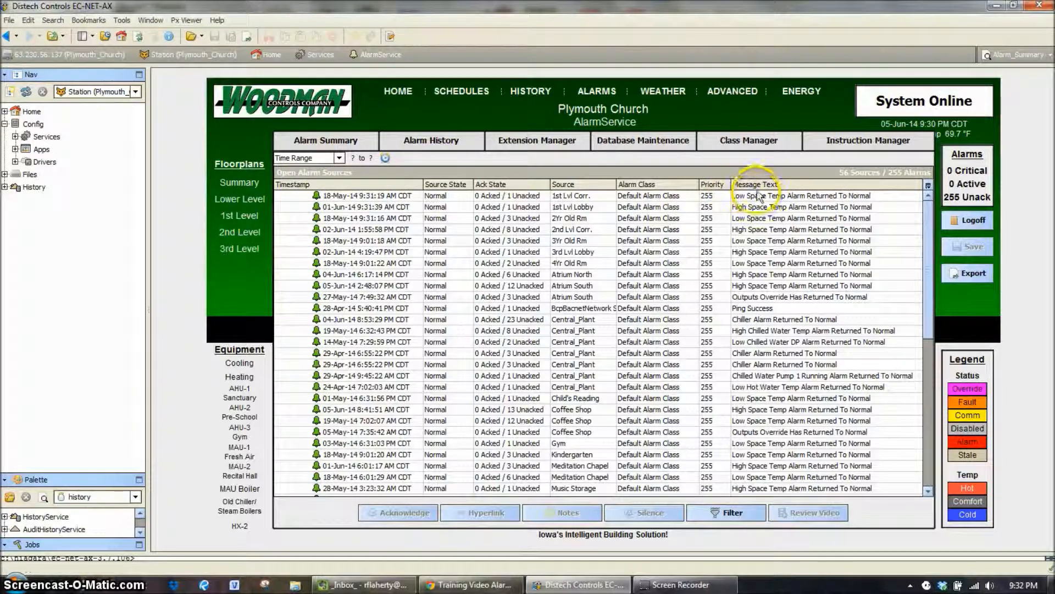
Step: View the full record of the 1st Lvl Corr. low space temp alarm, and return to the alarm summary
click(776, 196)
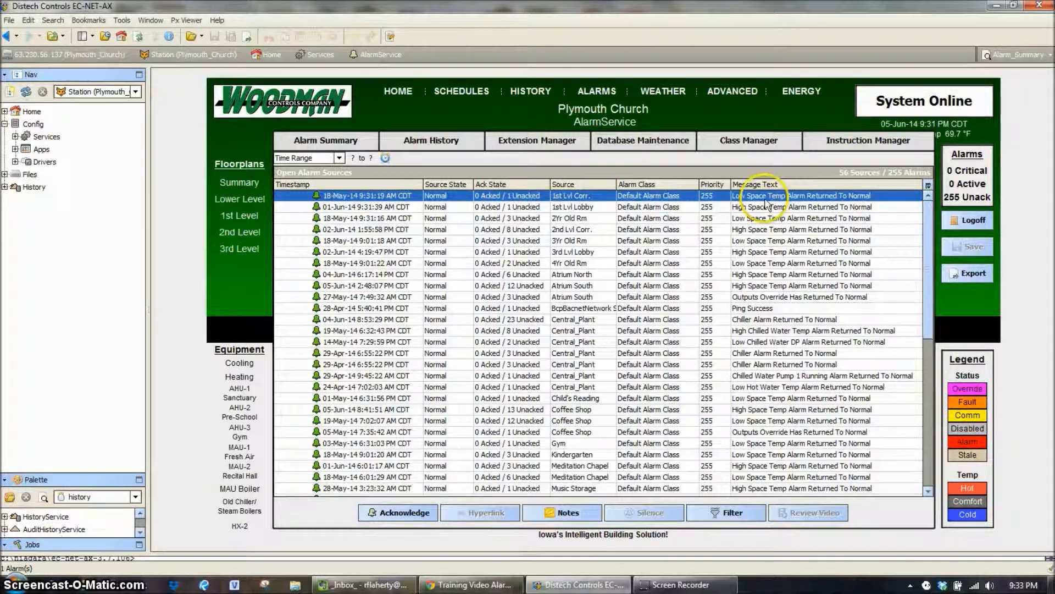
double_click(375, 199)
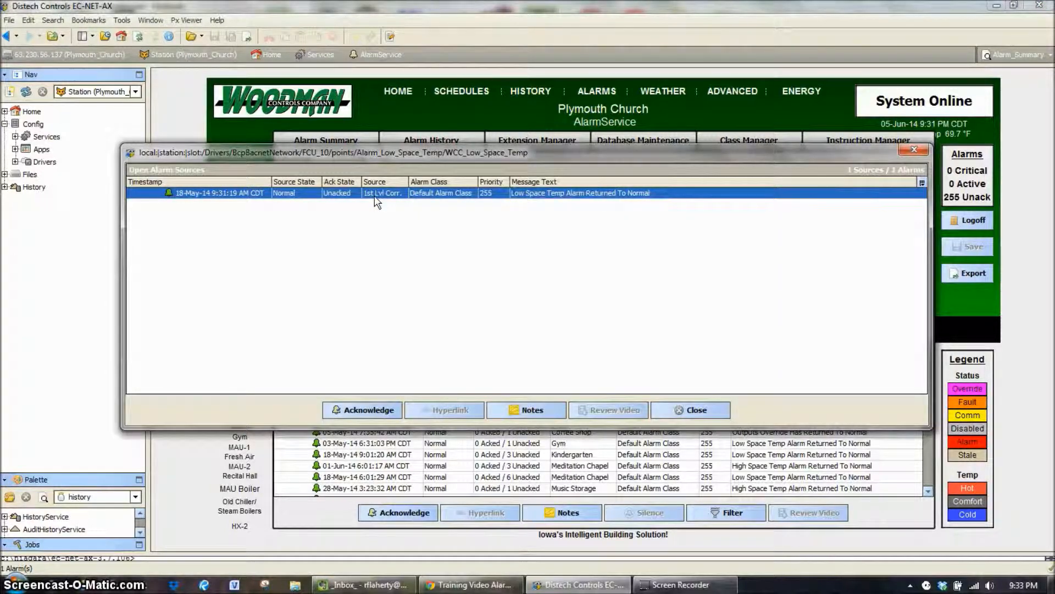
double_click(376, 201)
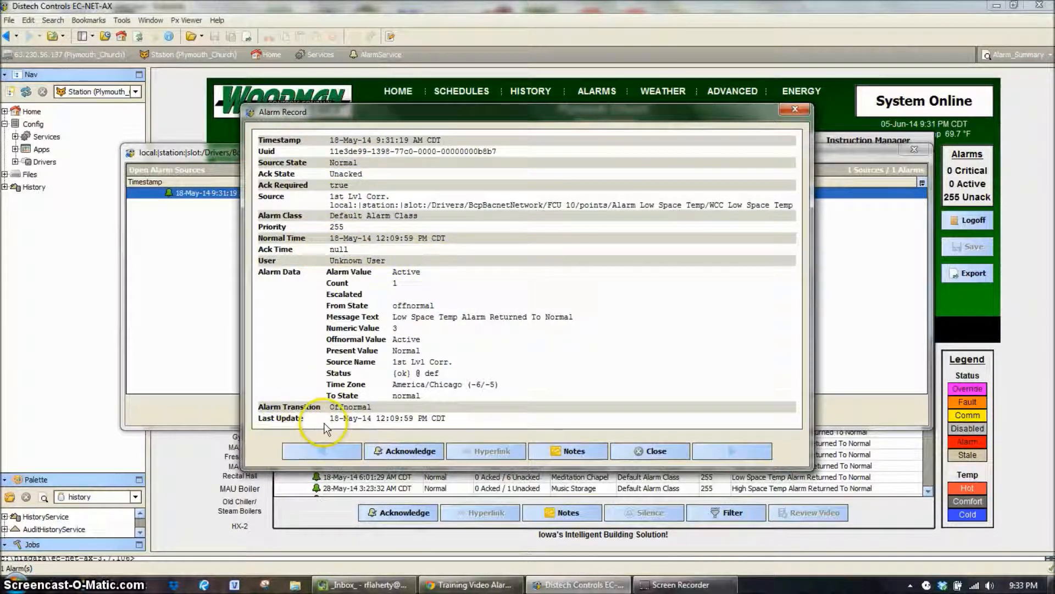
click(644, 449)
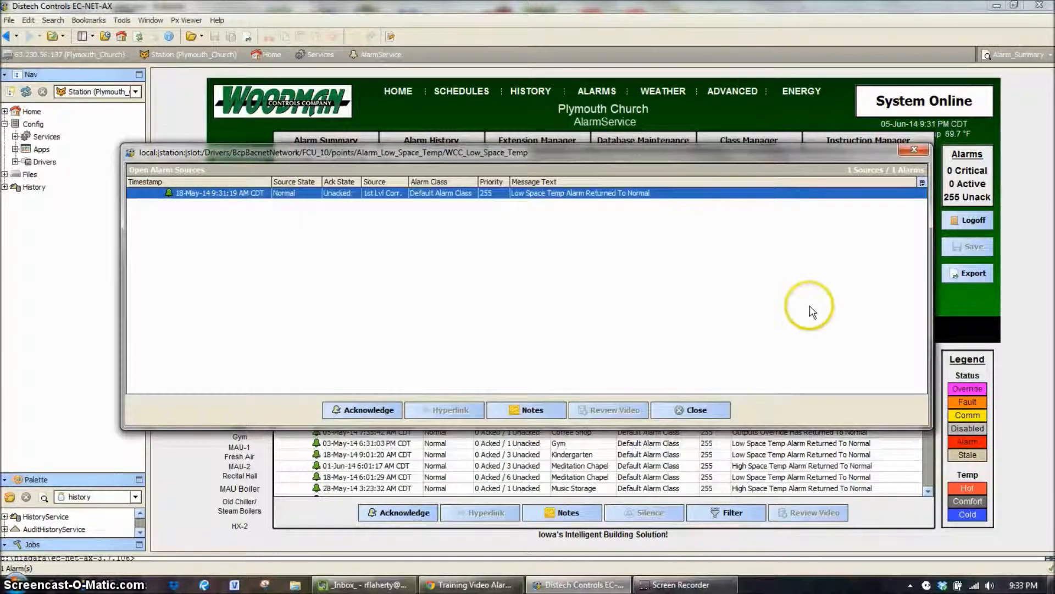
click(691, 410)
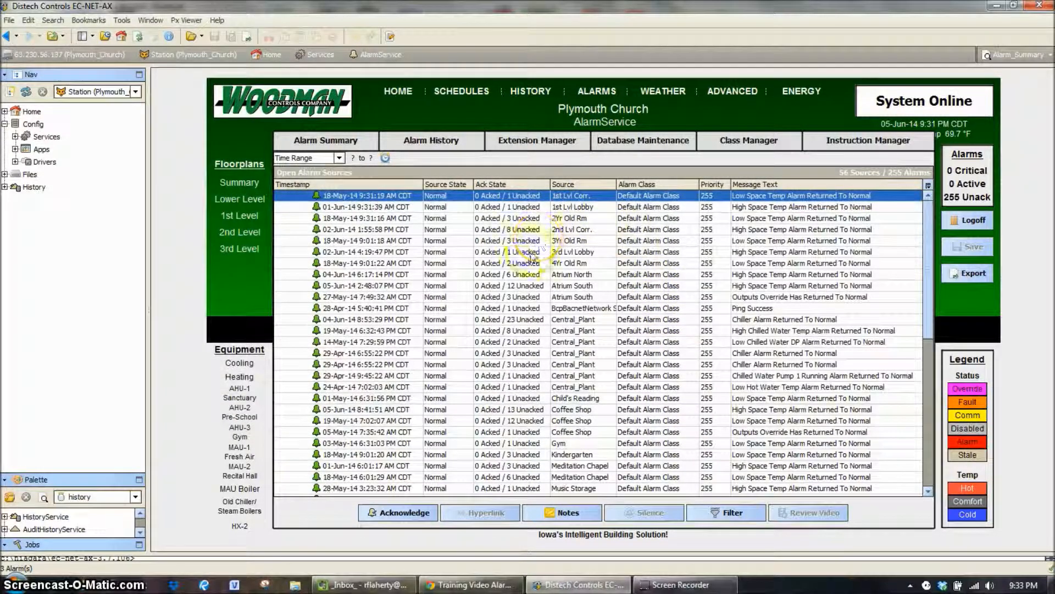
Step: View the Atrium North high space temp alarms and the record from 04-Jun-14 6:17:14 PM, and return to the summary
click(519, 275)
double_click(518, 274)
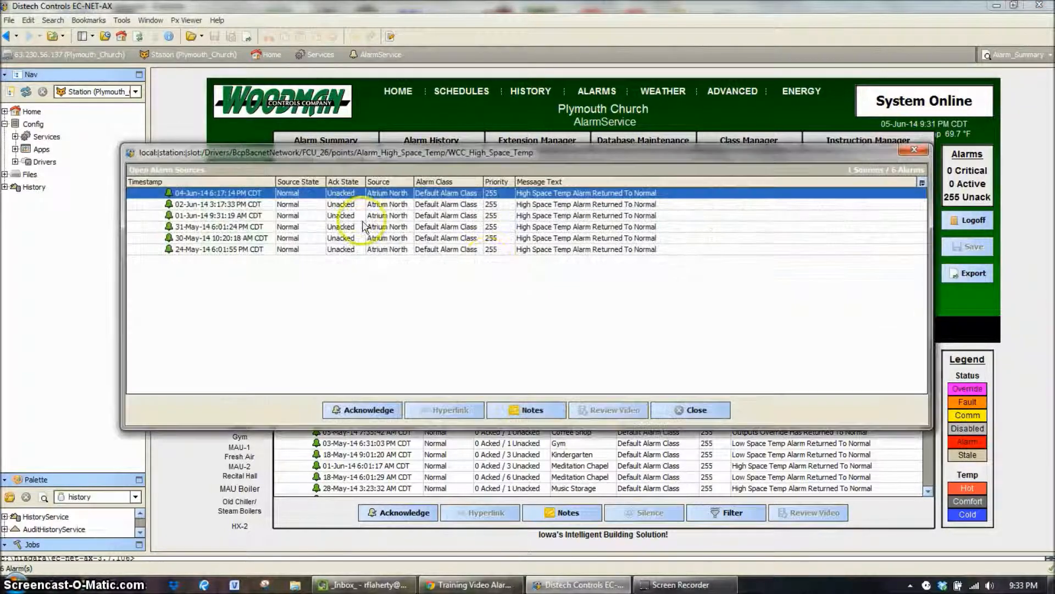
double_click(342, 194)
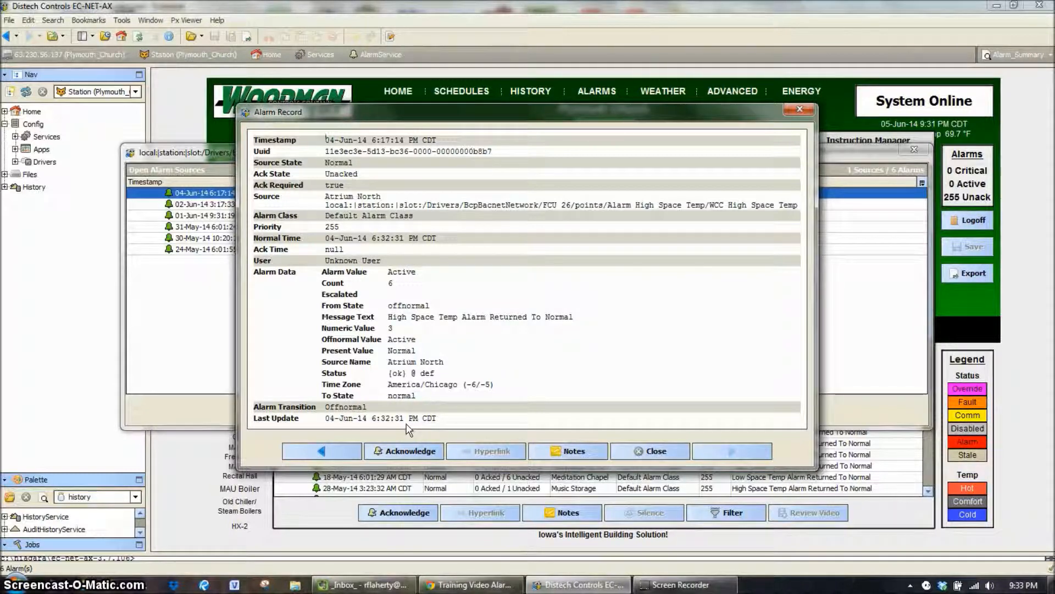
click(654, 451)
click(685, 414)
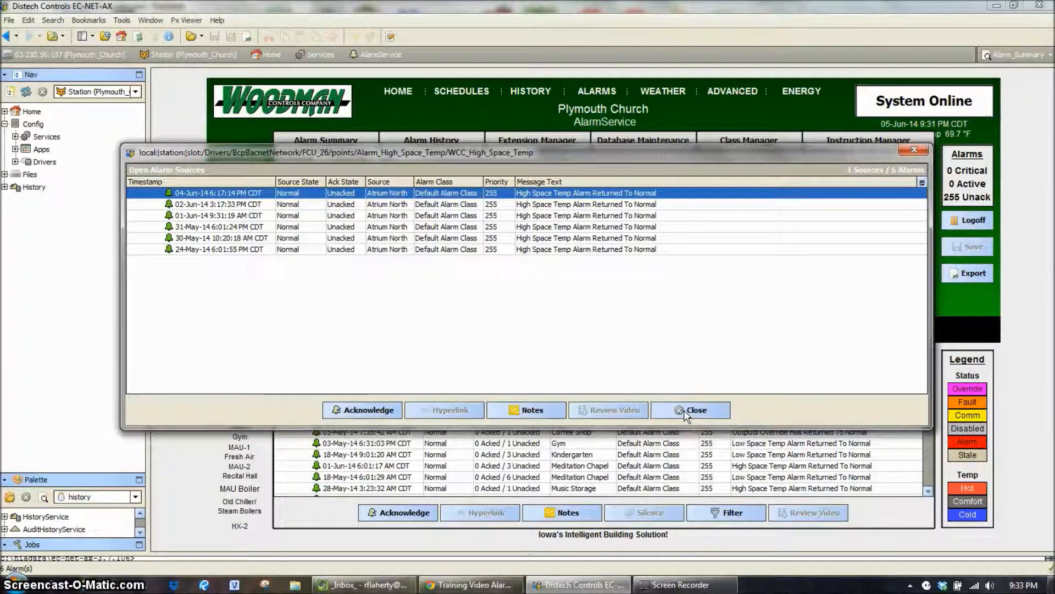
click(686, 413)
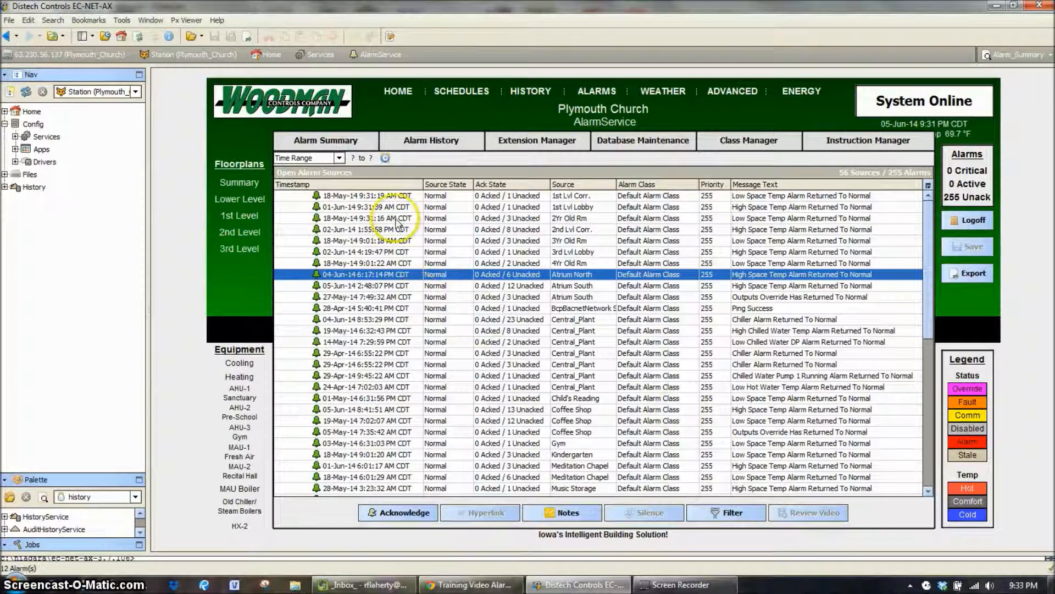
Step: View today's alarm history, return to the alarm summary and acknowledge the 1st Lvl Corr. low space temp alarm
click(440, 150)
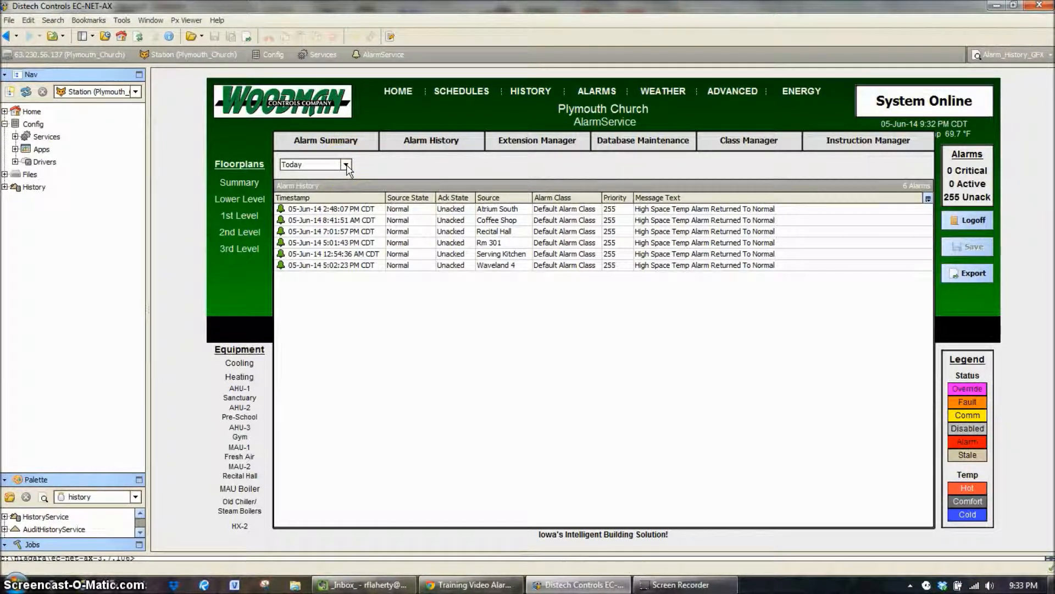
click(332, 138)
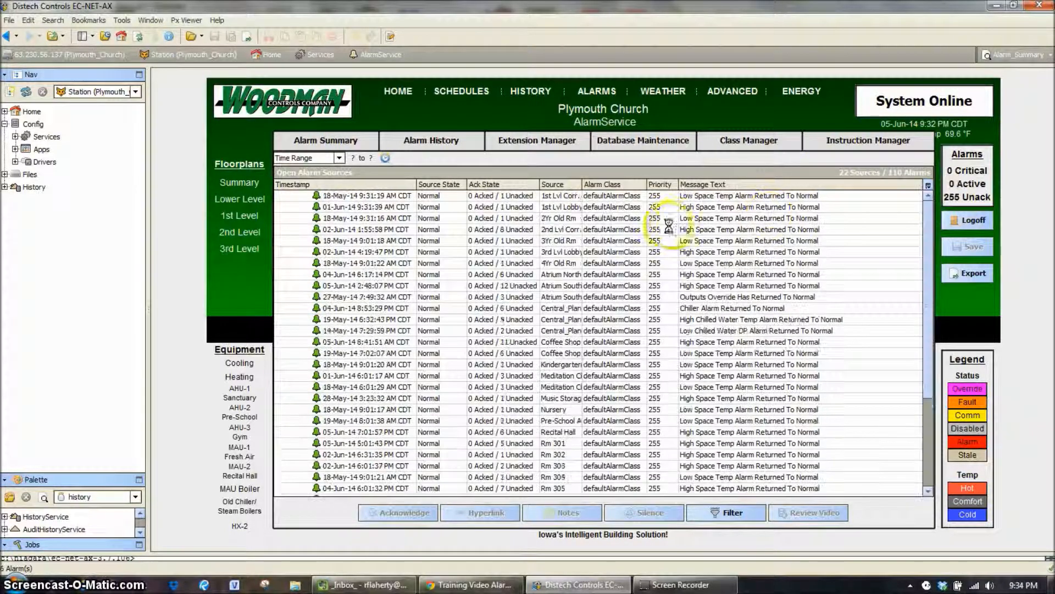
click(387, 196)
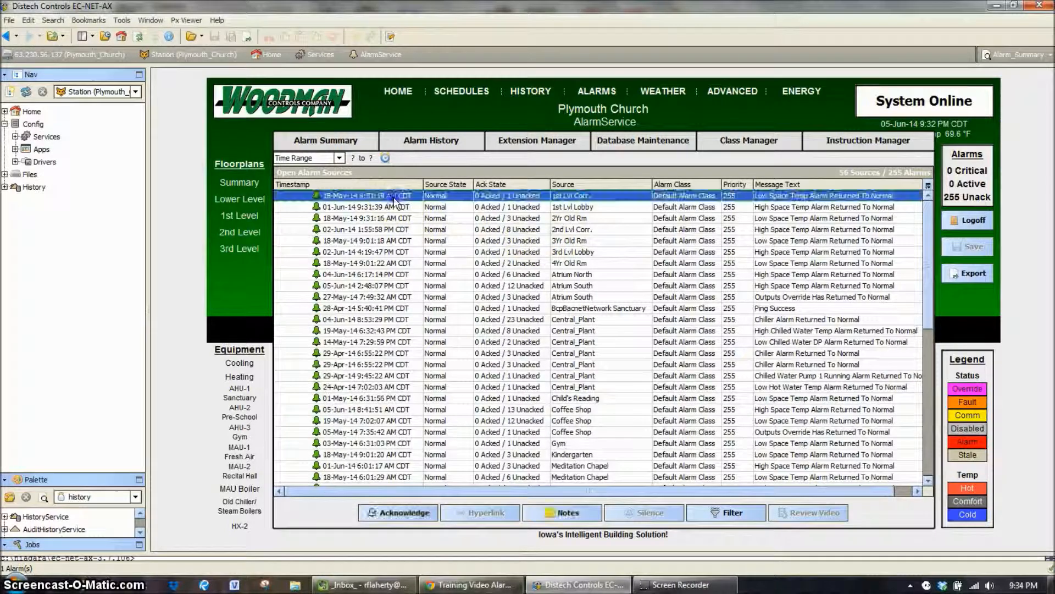
click(408, 511)
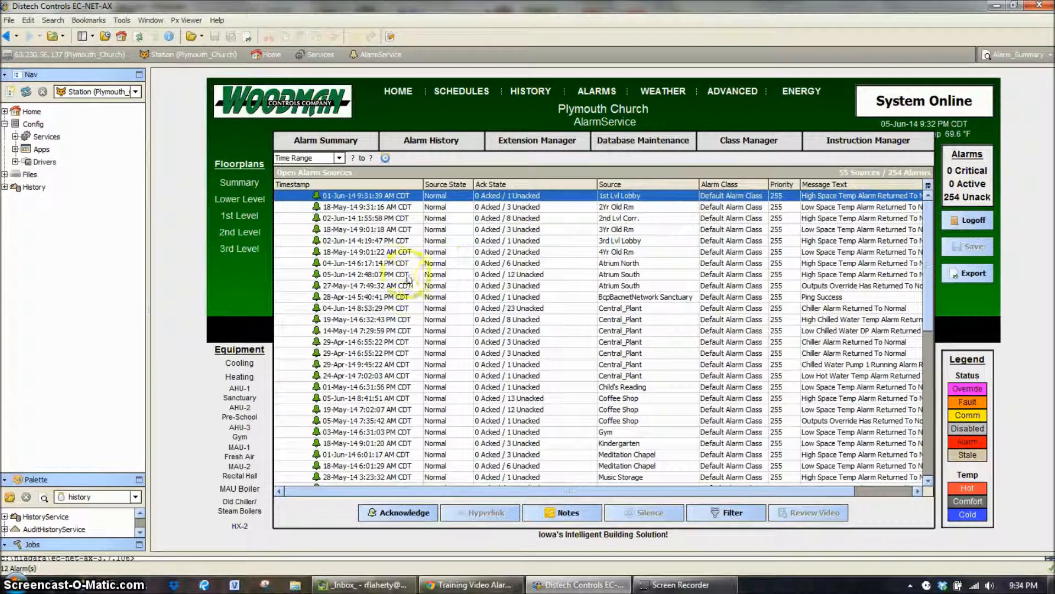
Step: Acknowledge all alarm sources from 1st Lvl Lobby through Atrium North in one go
shift+click(394, 265)
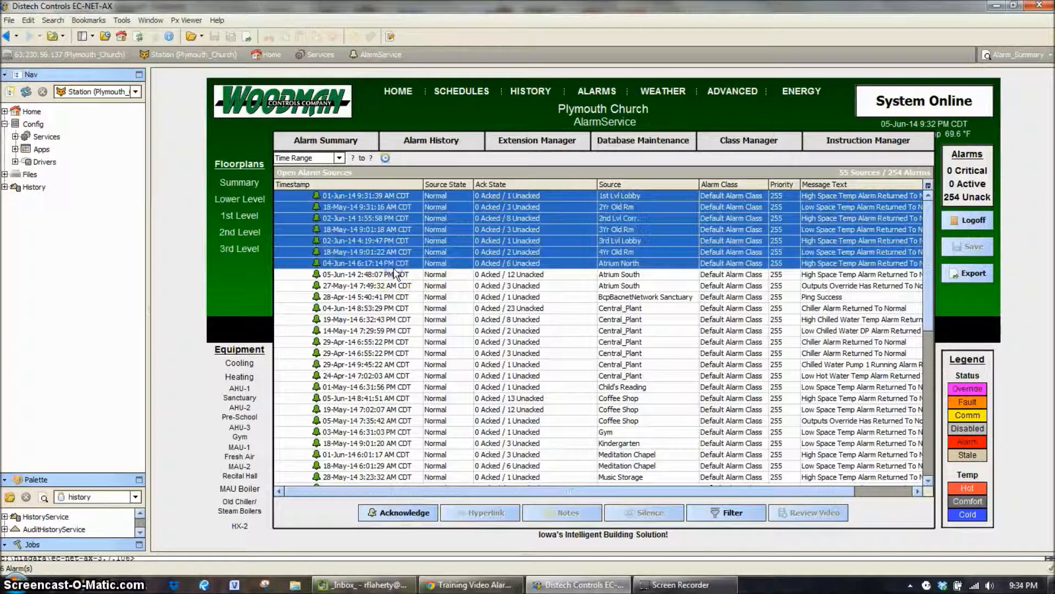
click(407, 516)
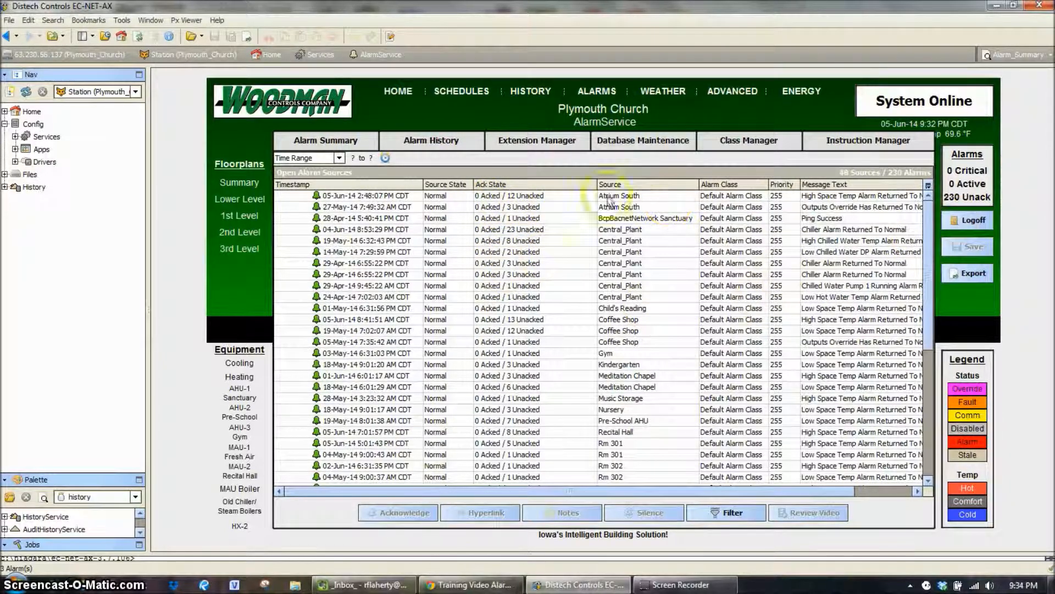
Step: Show the alarm history for the Last 7 Days and select the 2nd Lvl Corr. record from 02-Jun-14 1:55:58 PM
click(392, 144)
click(346, 165)
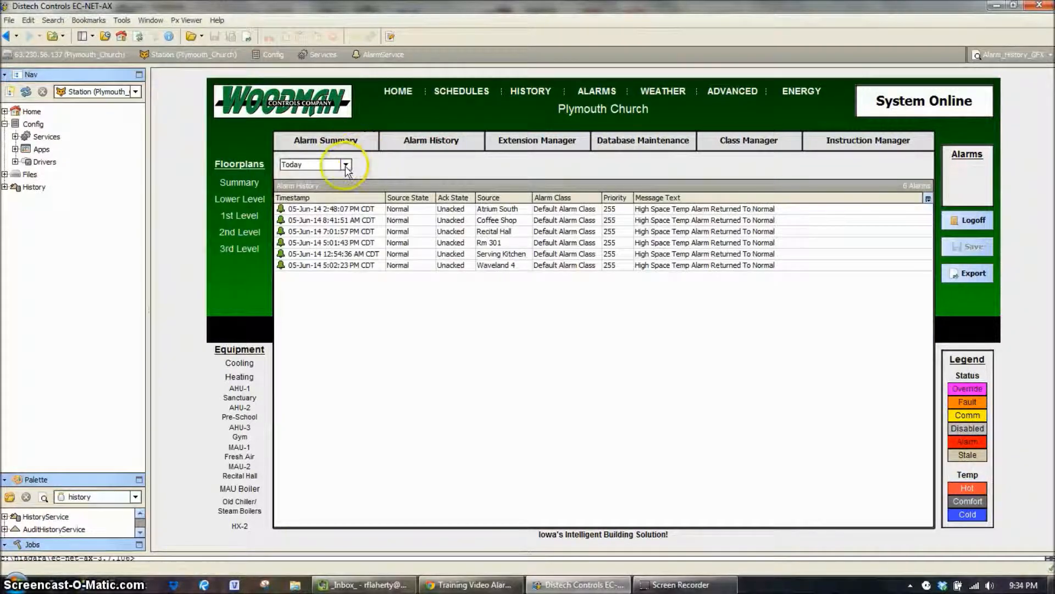
click(345, 165)
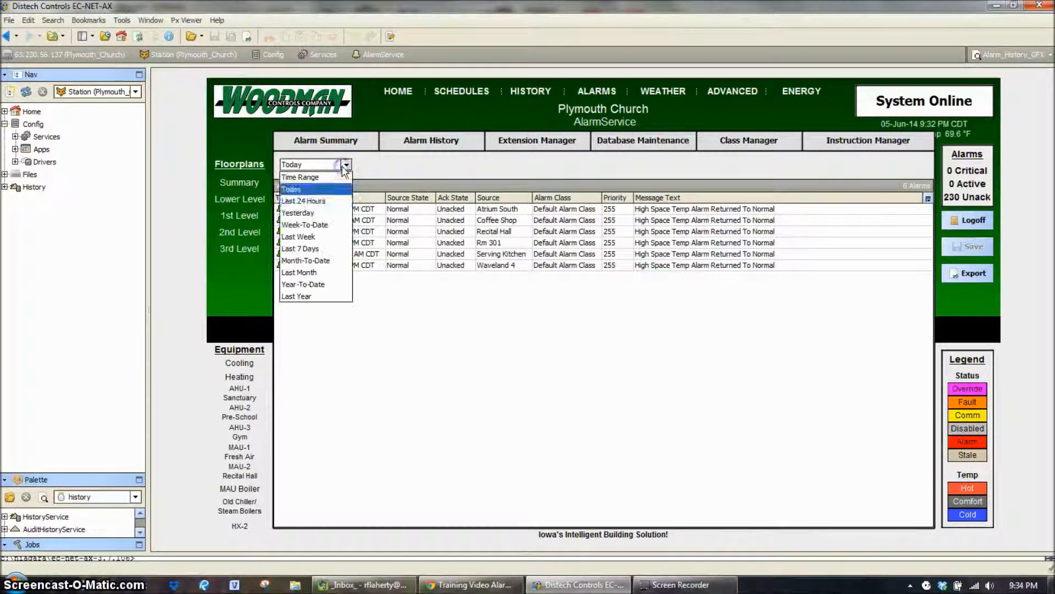
click(329, 250)
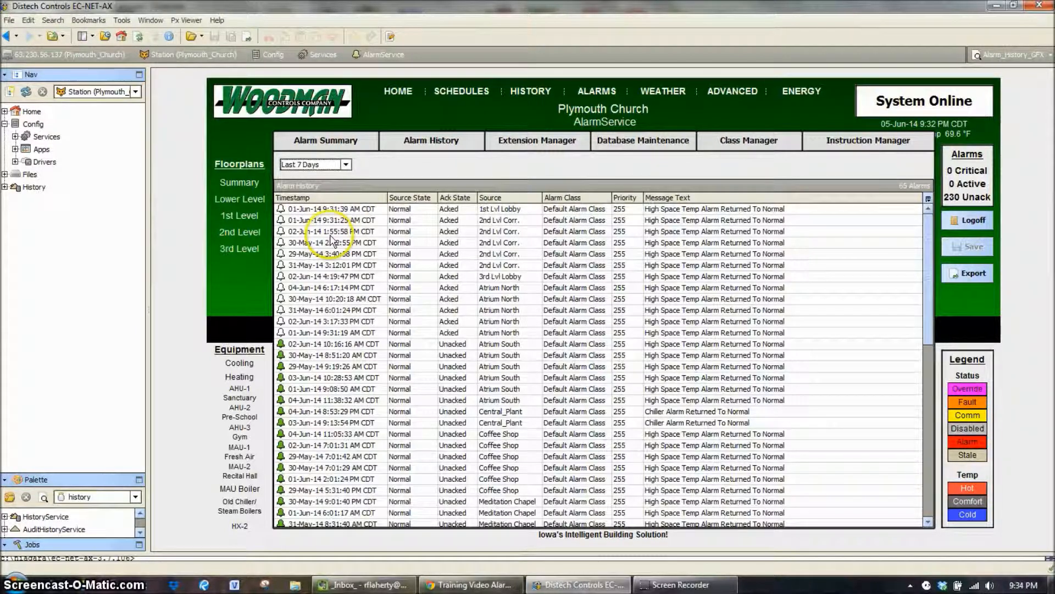
click(333, 231)
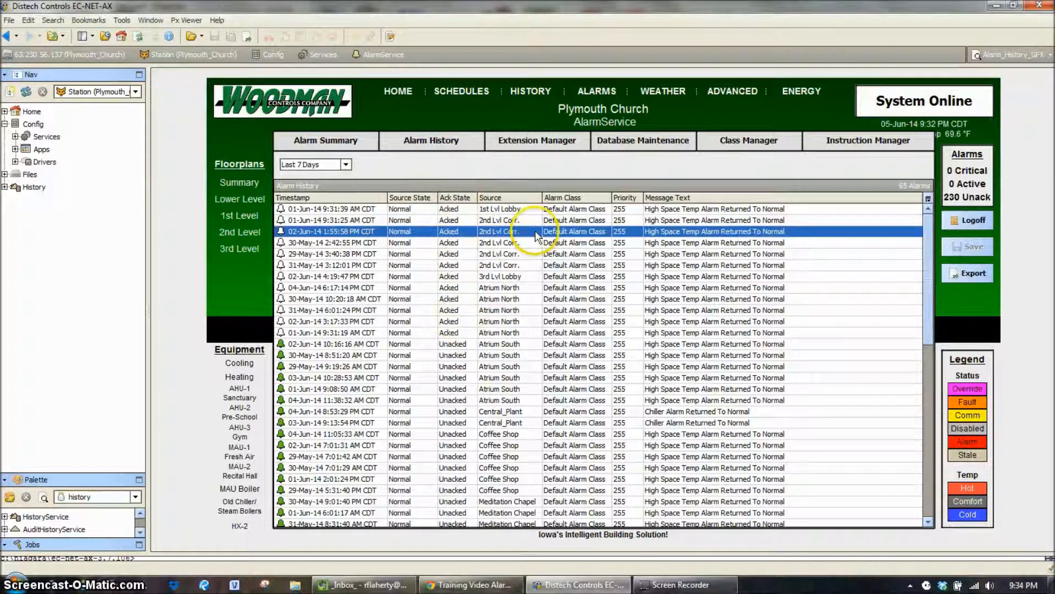
Step: Open the alarm extension manager and select the Alarm_Space_Sensor_Fail point of FCU_1
click(526, 141)
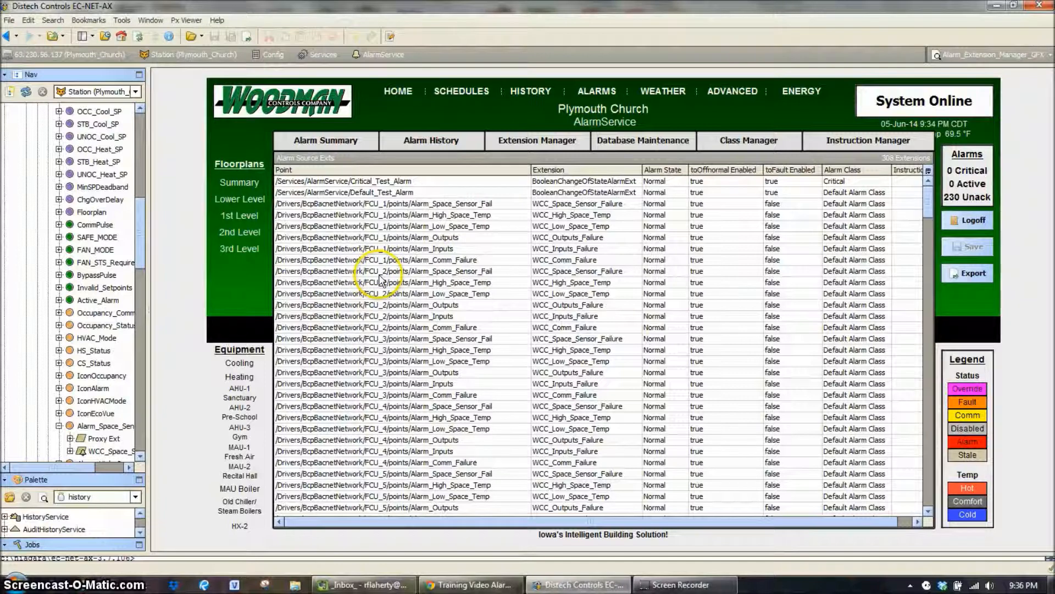
click(449, 208)
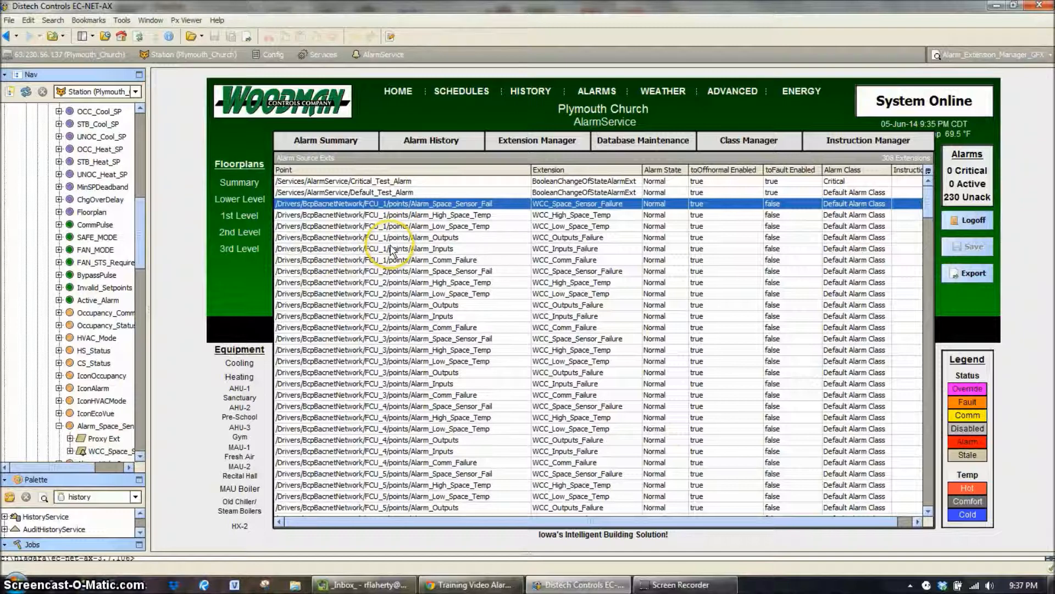
Step: Open the alarm database maintenance page and show its alarm records for the Last 7 Days
click(609, 141)
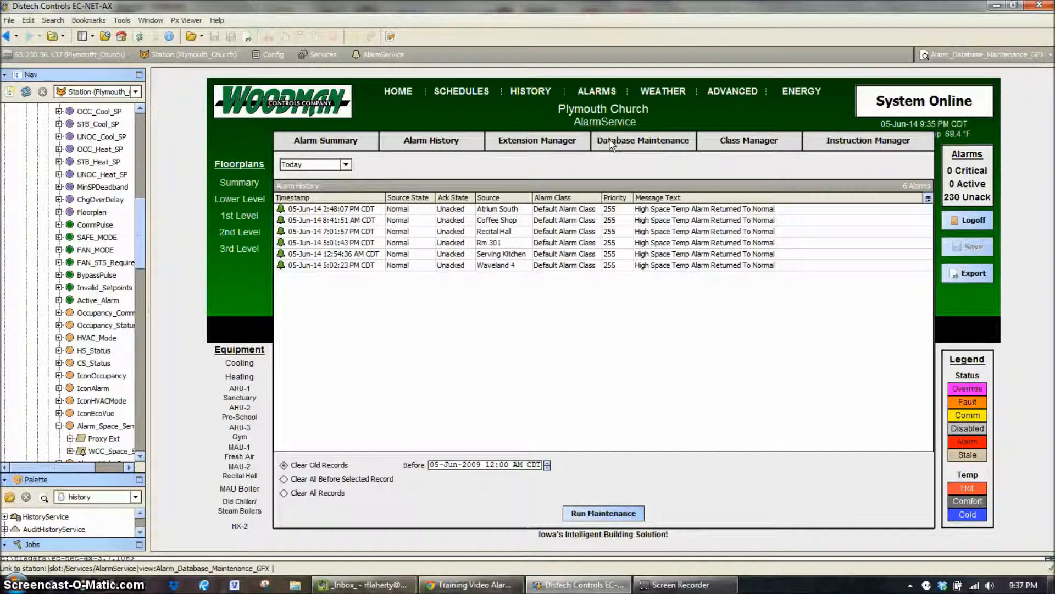
click(346, 164)
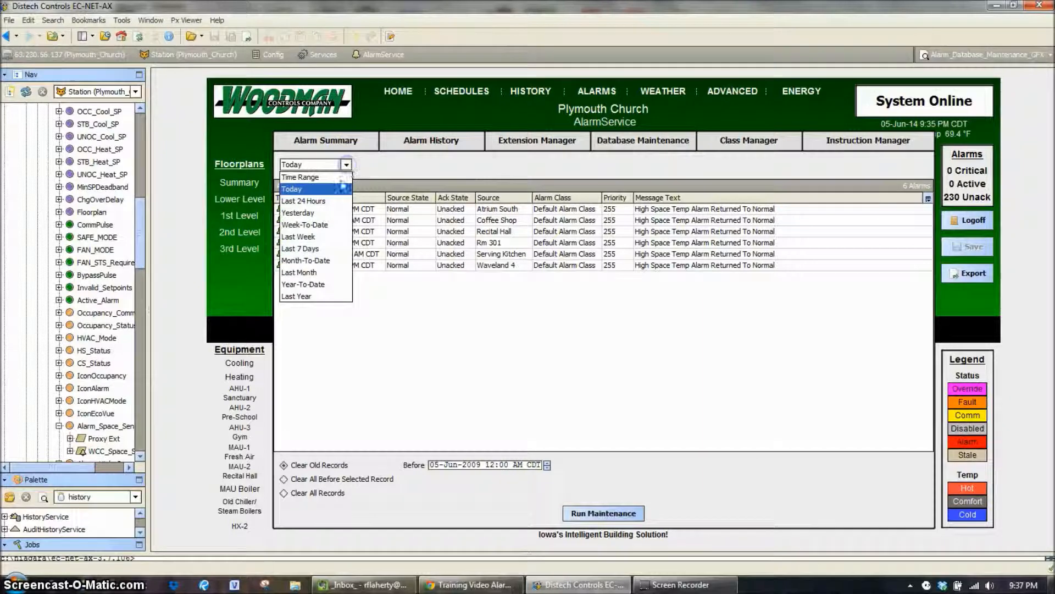
click(308, 296)
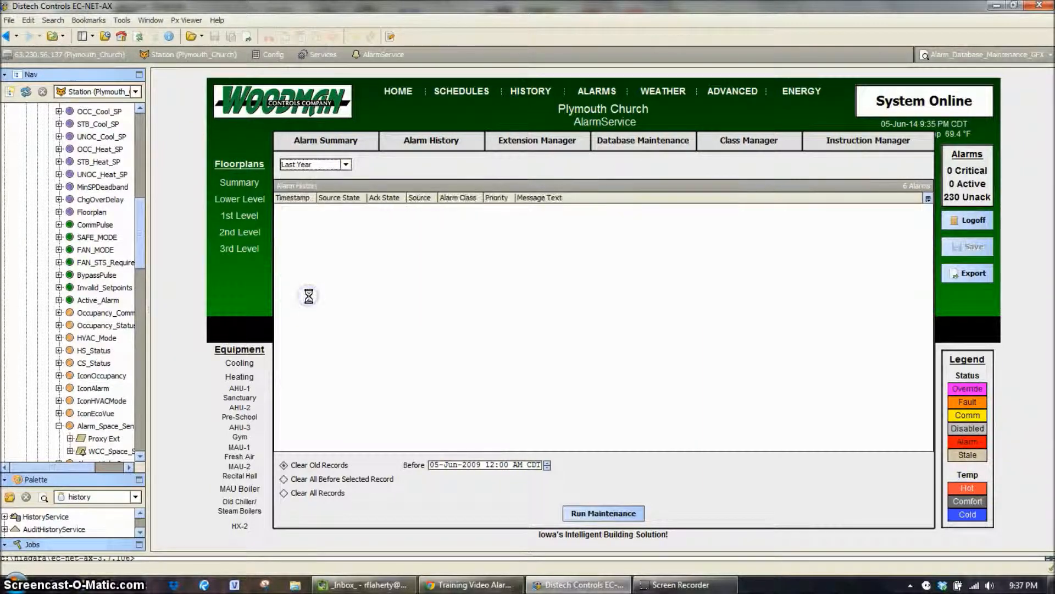
click(345, 164)
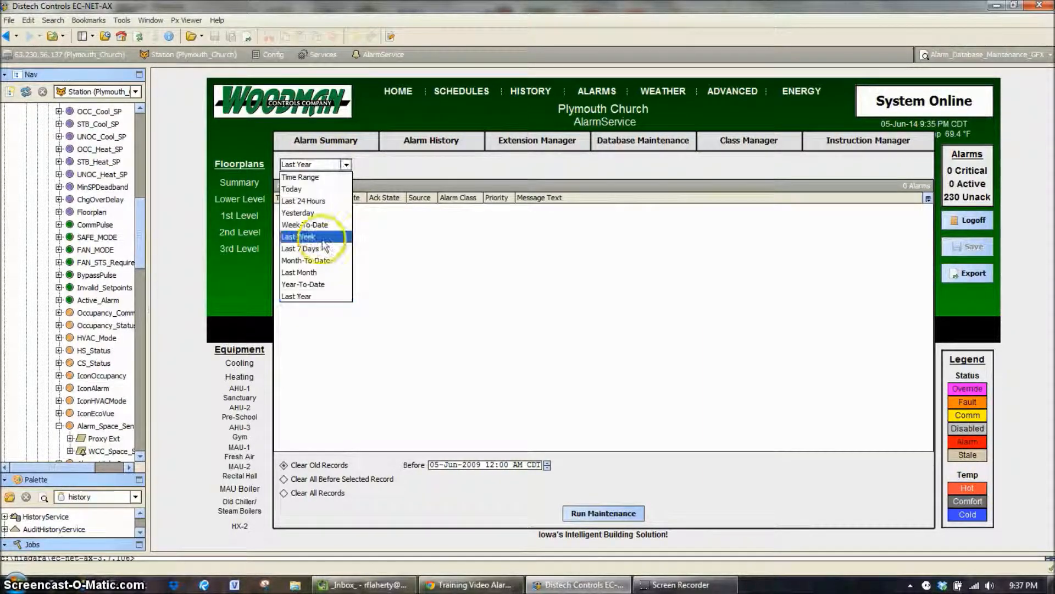
click(320, 251)
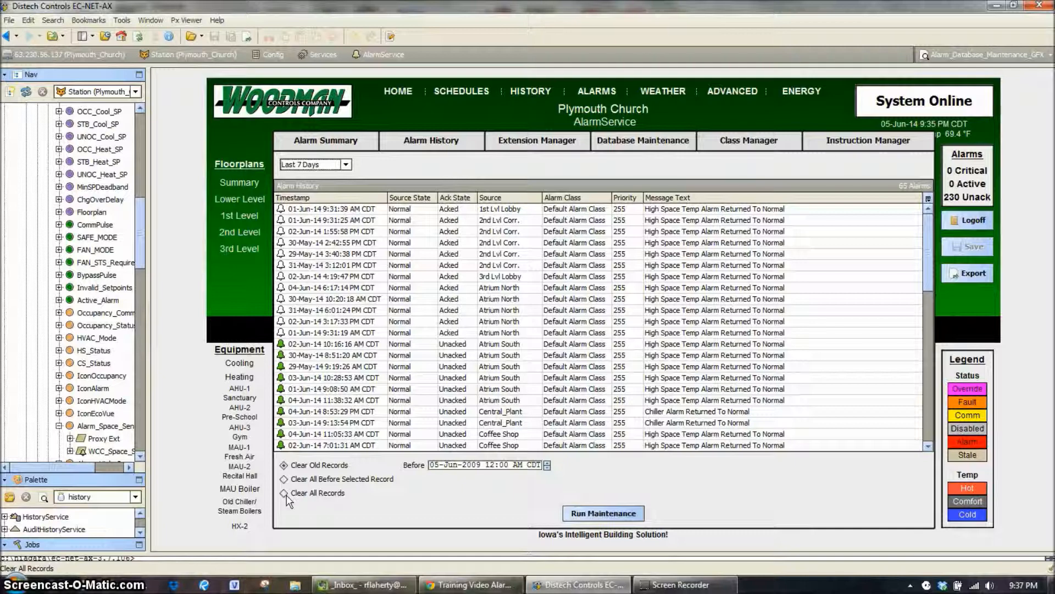
Step: Choose Clear All Before Selected Record as the maintenance option and select the Central_Plant record from 04-Jun-14 8:53:29 PM
click(284, 480)
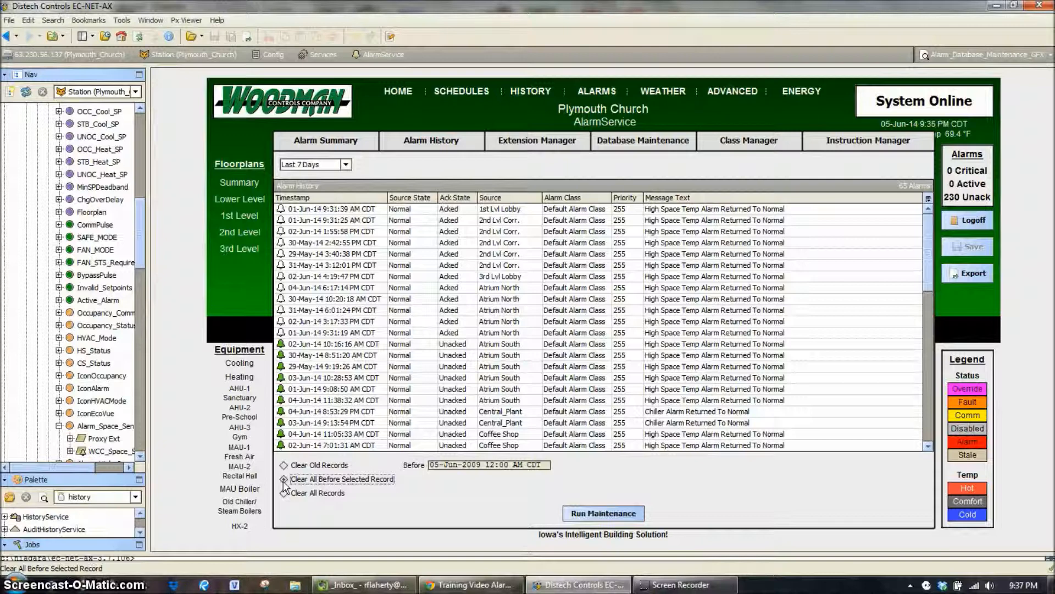
click(284, 465)
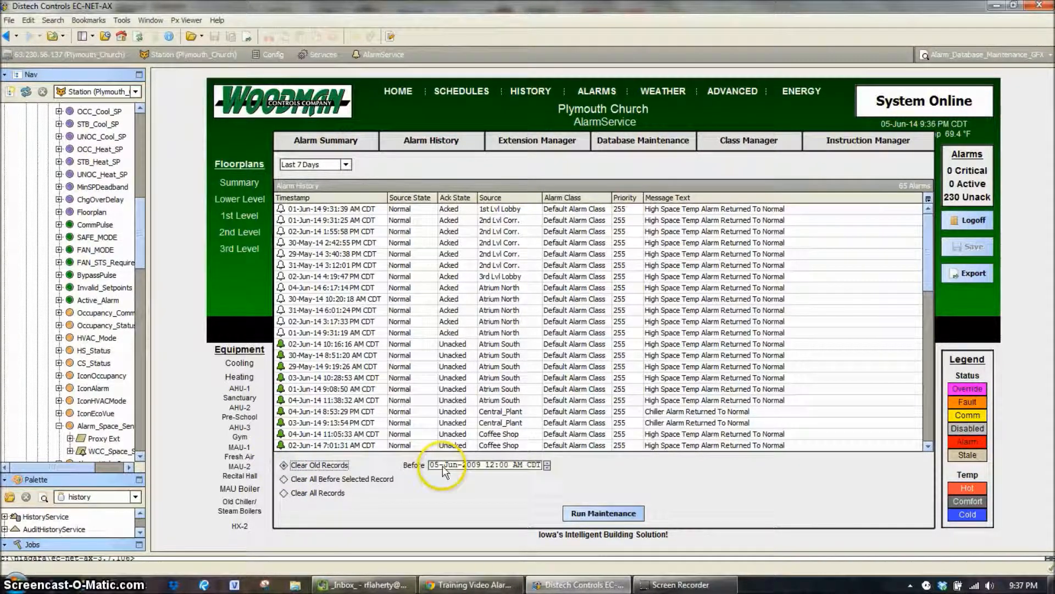
click(298, 480)
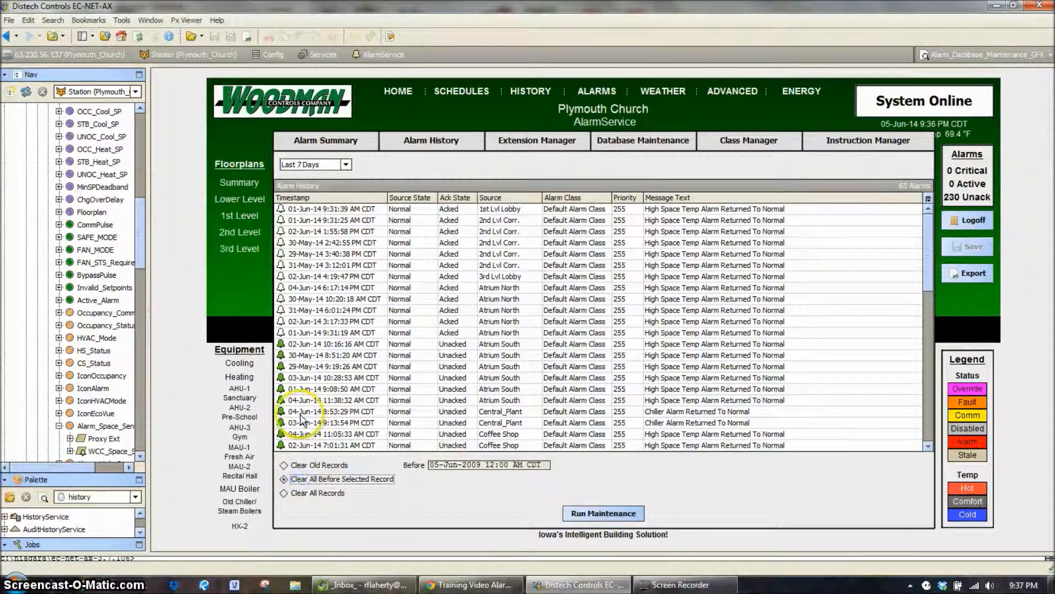
click(300, 413)
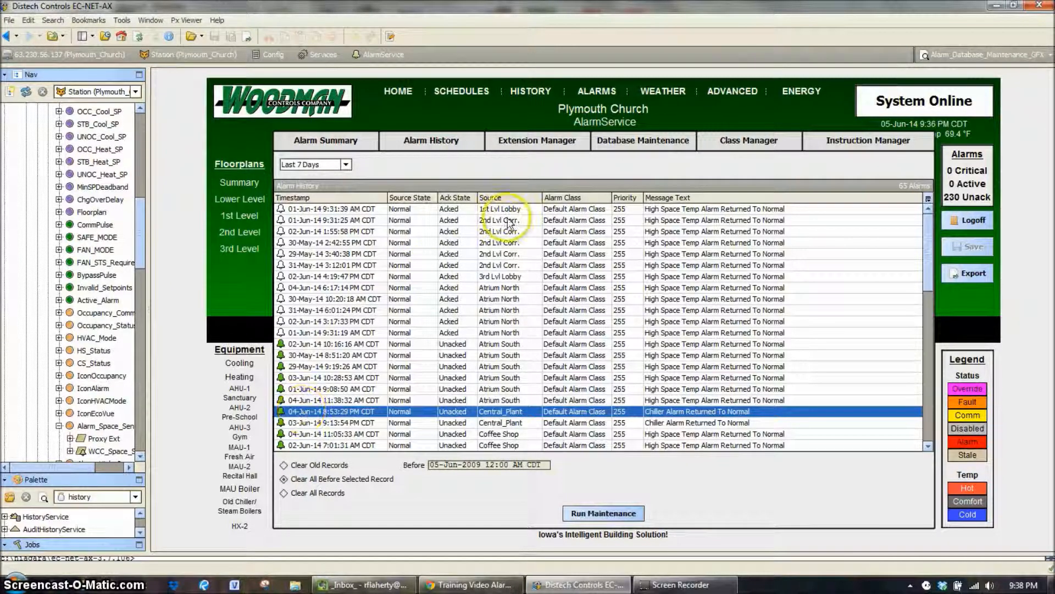
Step: View the alarm class manager and open the property sheet of AlarmService from the station's Services
click(745, 148)
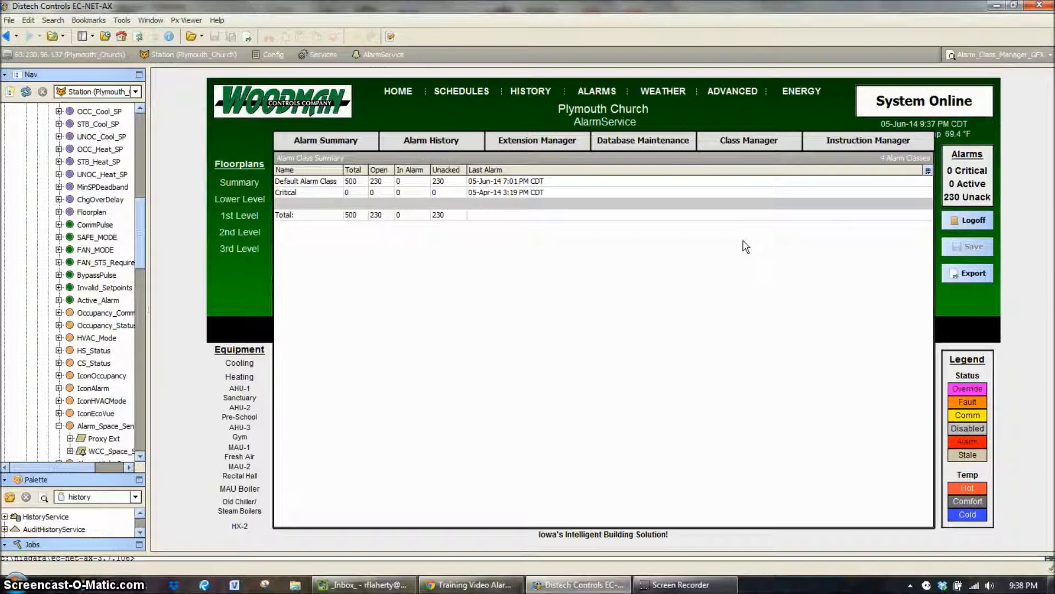
drag(139, 223, 142, 124)
click(15, 136)
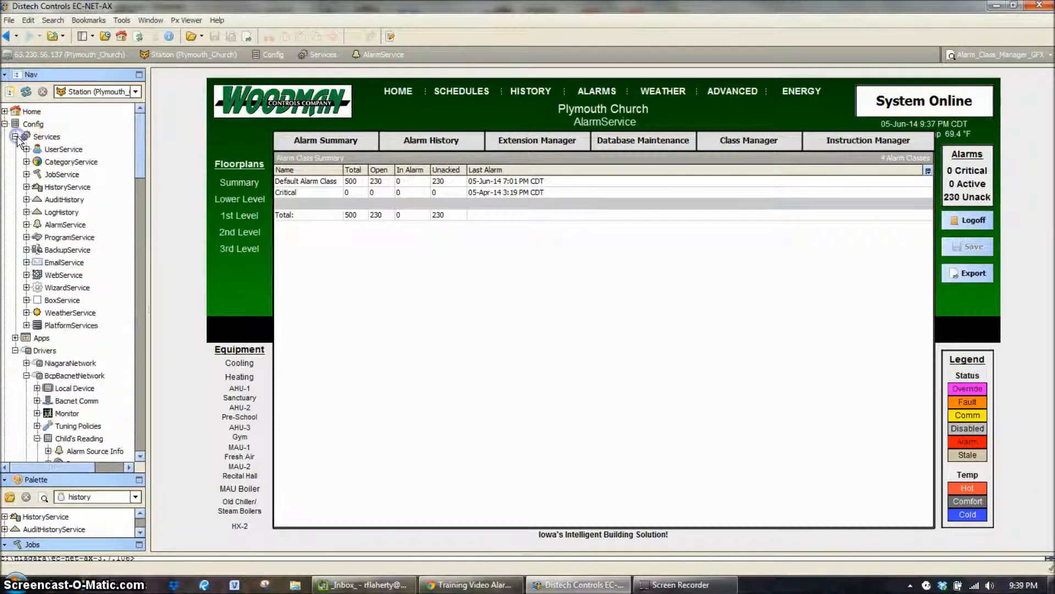
right_click(61, 224)
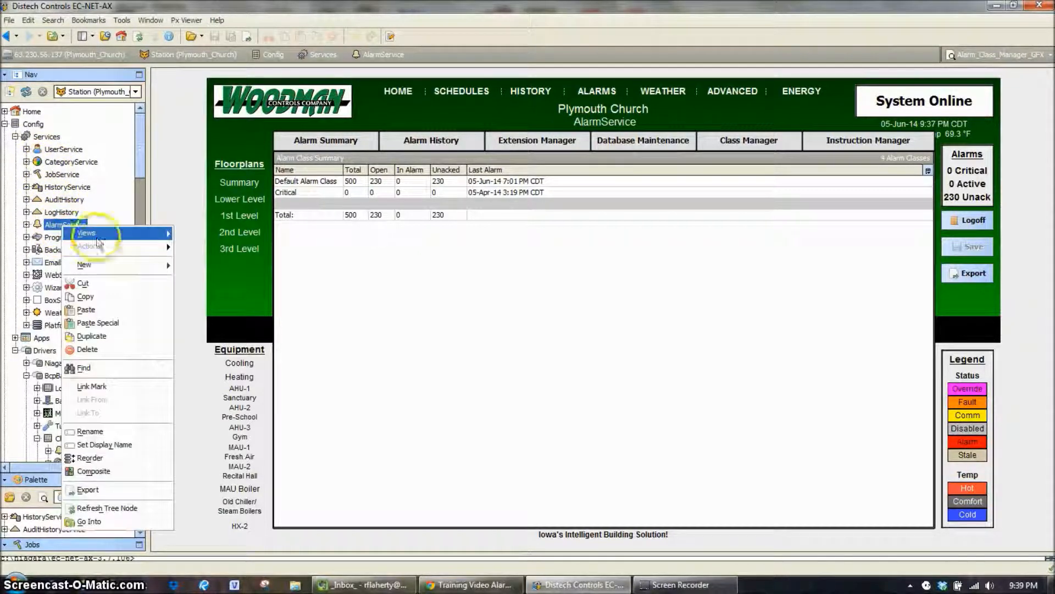
mouse_move(132, 232)
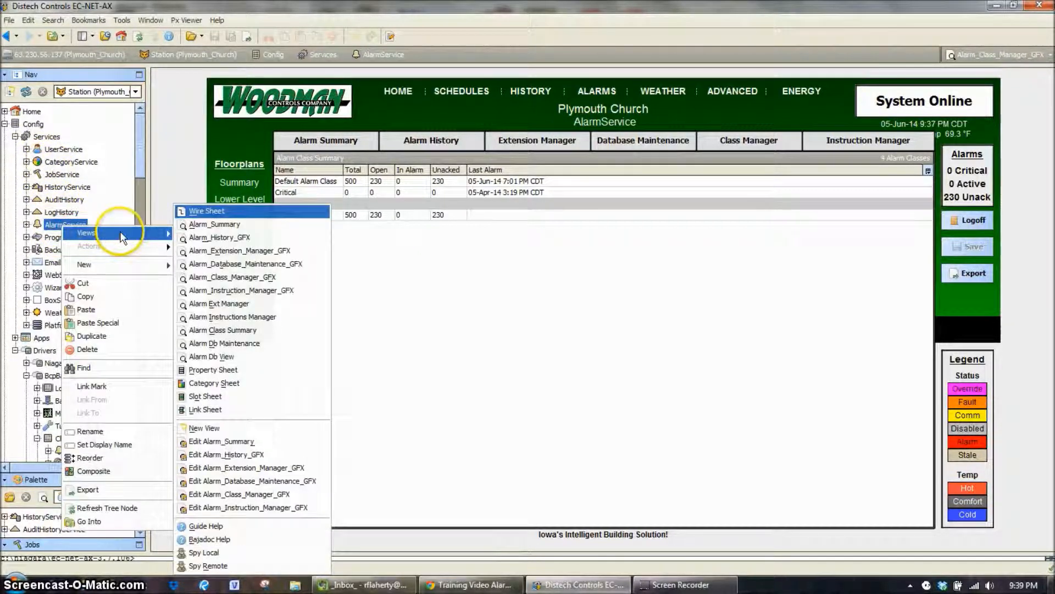
click(199, 371)
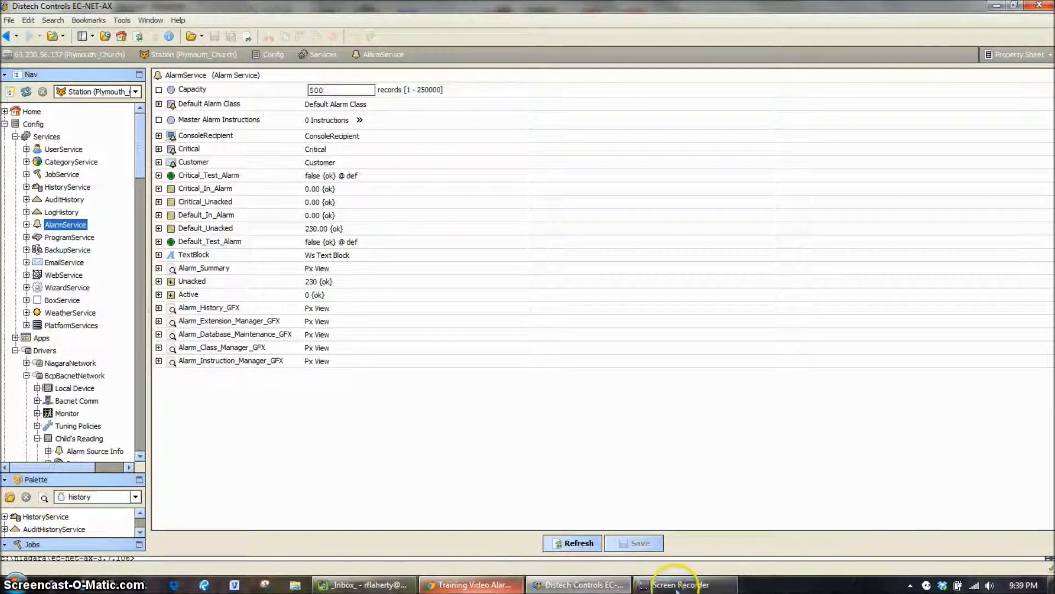
click(661, 582)
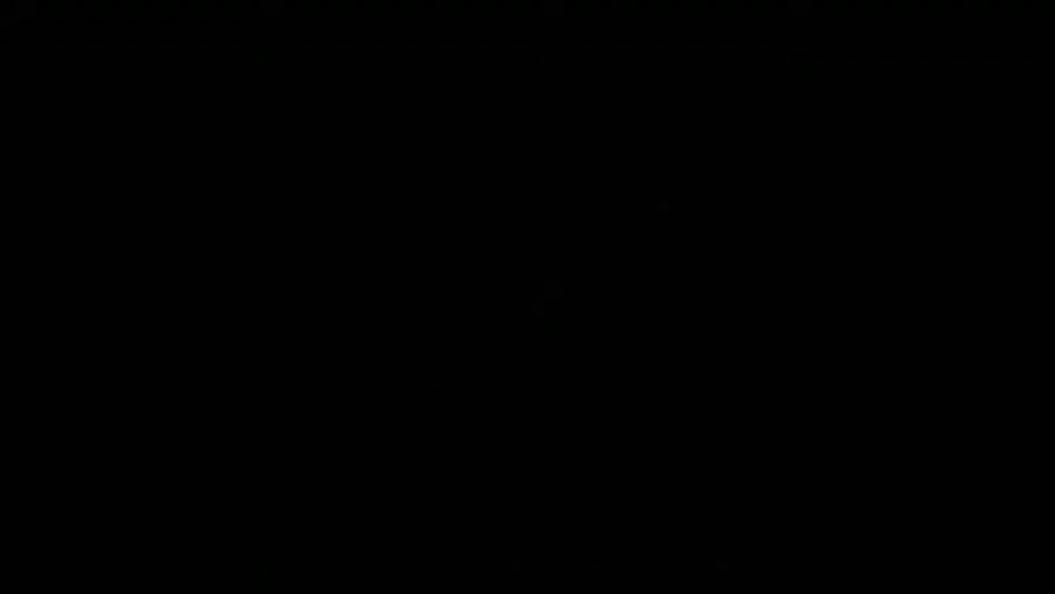